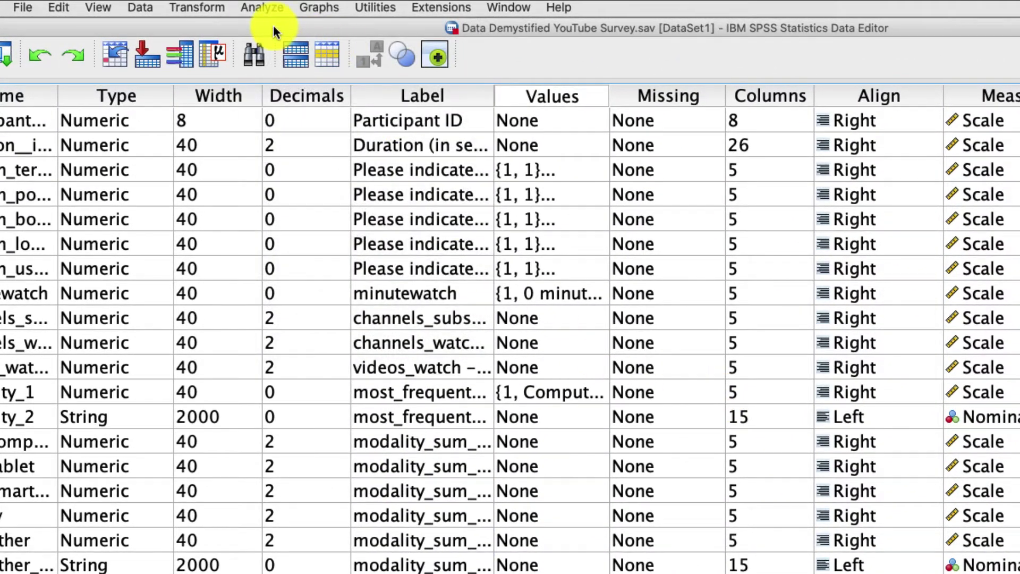
- Add the five opinion variables, from opinion_terrible_amazing onward, to a Descriptives analysis
{"action": "left_click", "coordinate": [269, 11]}
{"action": "mouse_move", "coordinate": [277, 42]}
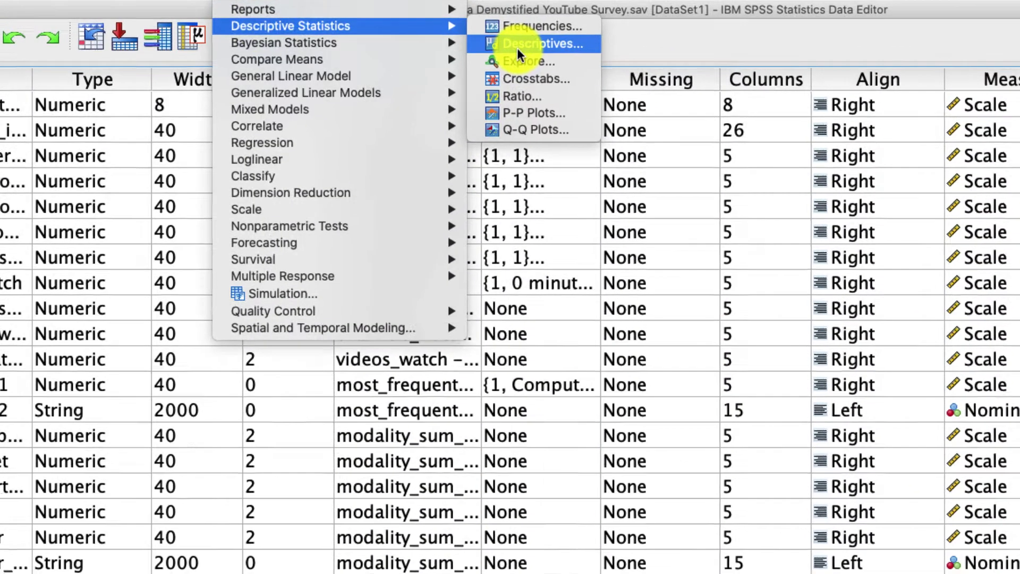
{"action": "left_click", "coordinate": [528, 62]}
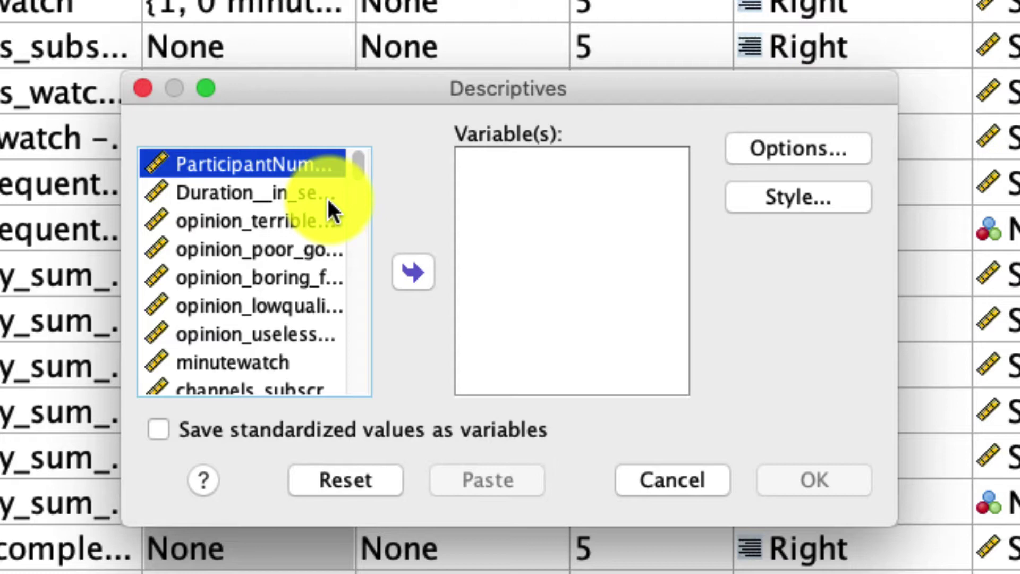
{"action": "left_click", "coordinate": [281, 221]}
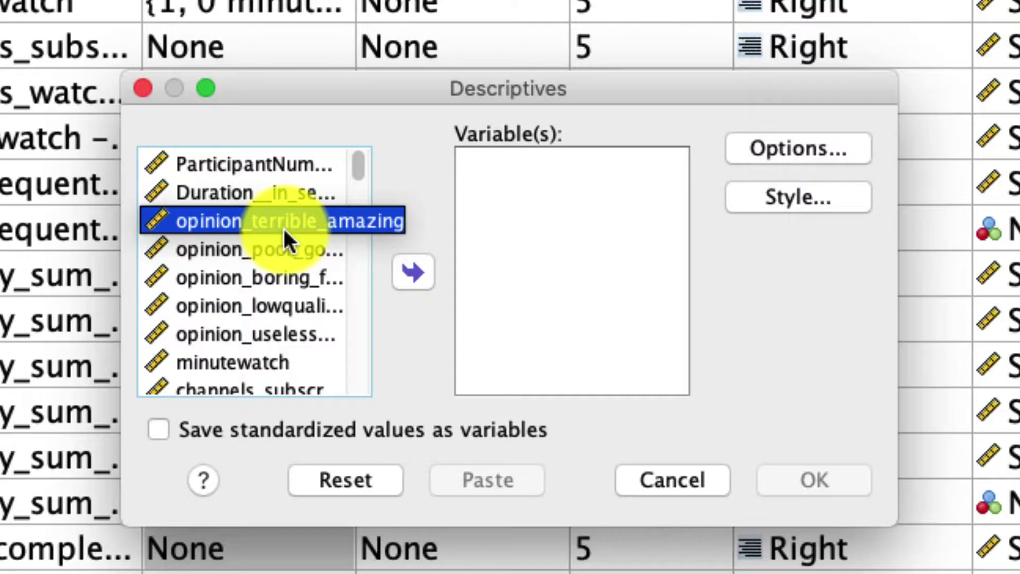
{"action": "left_click", "coordinate": [241, 330], "text": "shift"}
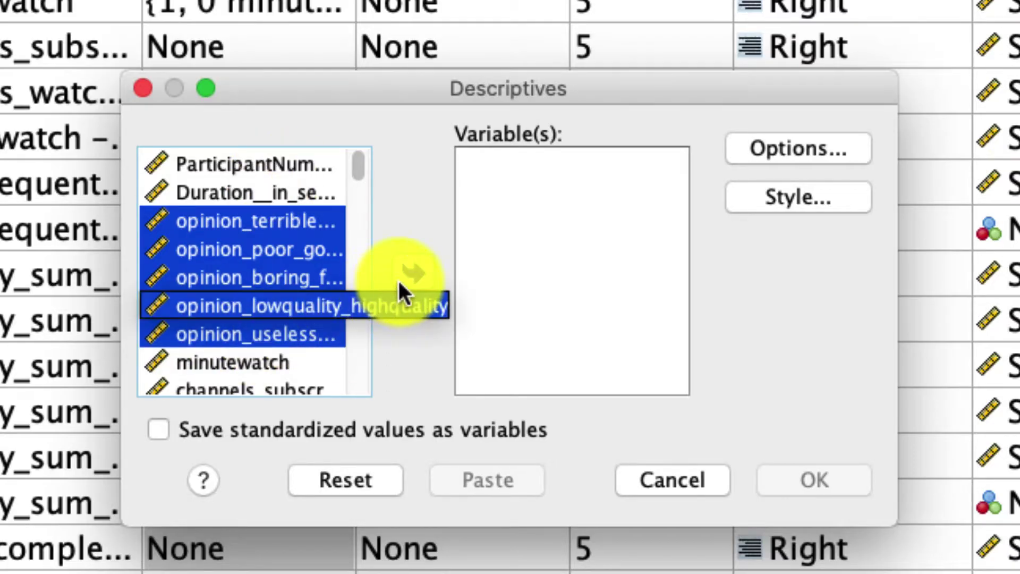
{"action": "left_click", "coordinate": [410, 274]}
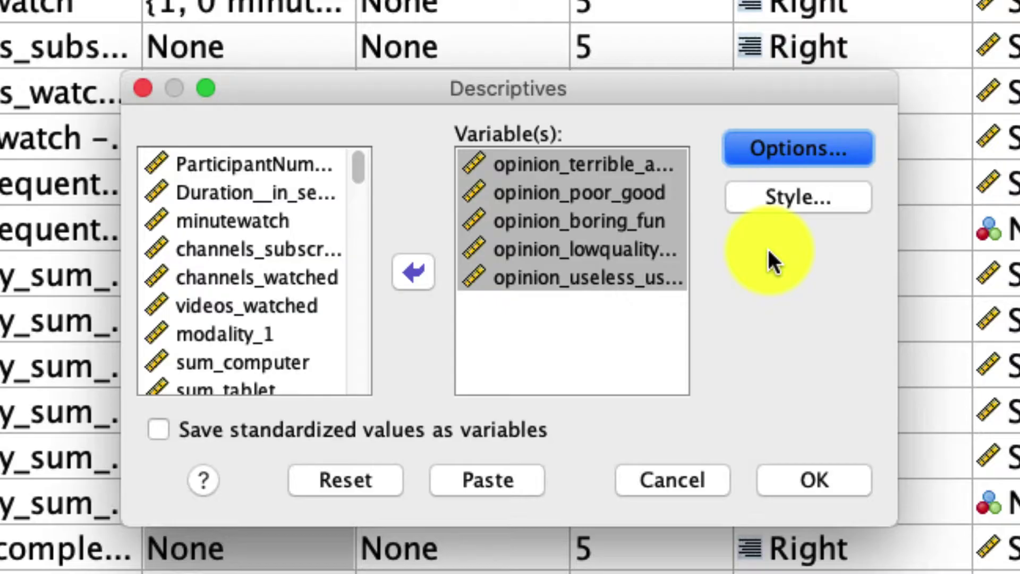
- Request sum, variance, range, S.E. mean, skewness and kurtosis in the Descriptives options
{"action": "left_click", "coordinate": [779, 144]}
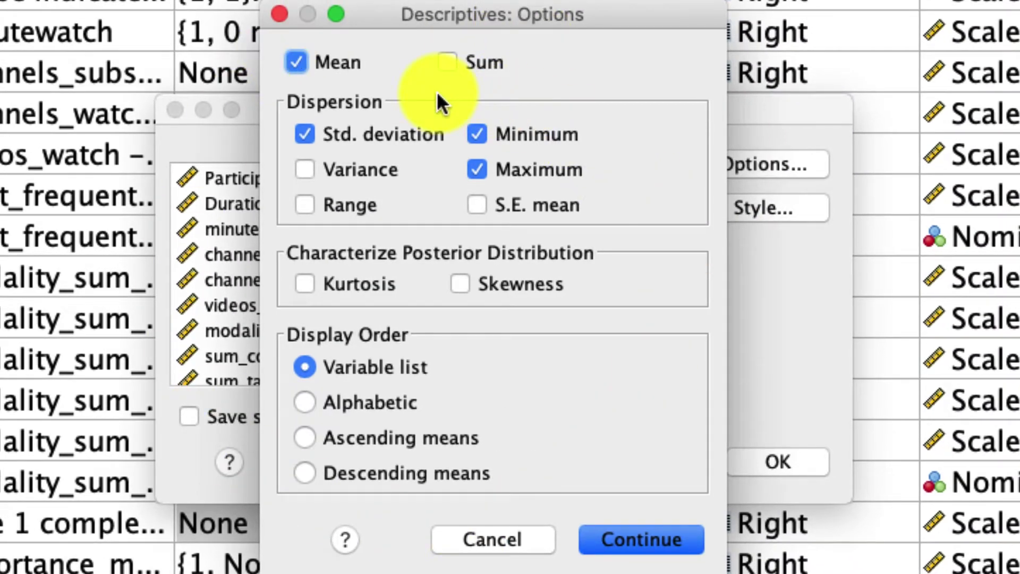
{"action": "left_click", "coordinate": [446, 62]}
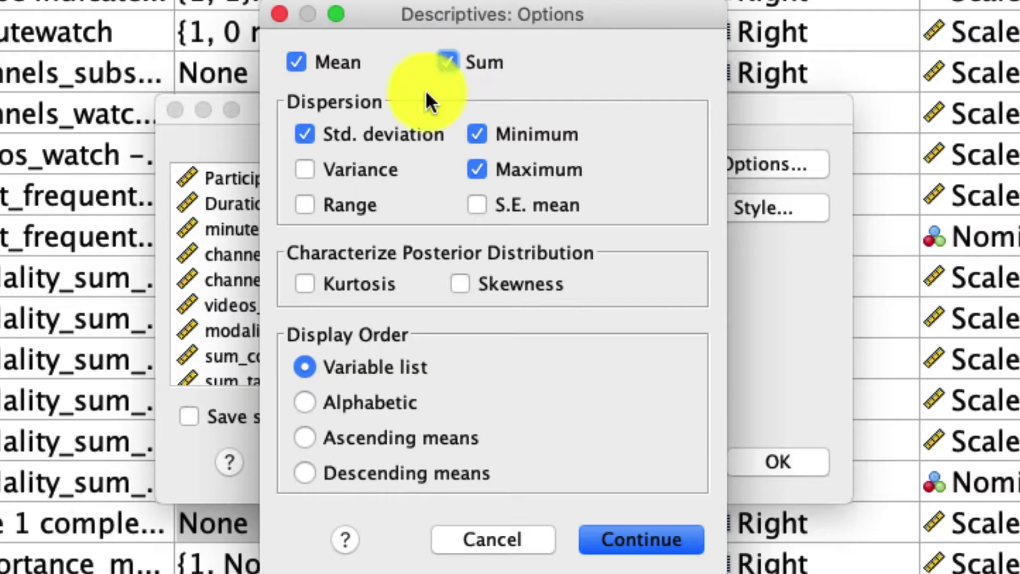
{"action": "left_click", "coordinate": [372, 170]}
{"action": "left_click", "coordinate": [362, 206]}
{"action": "left_click", "coordinate": [537, 205]}
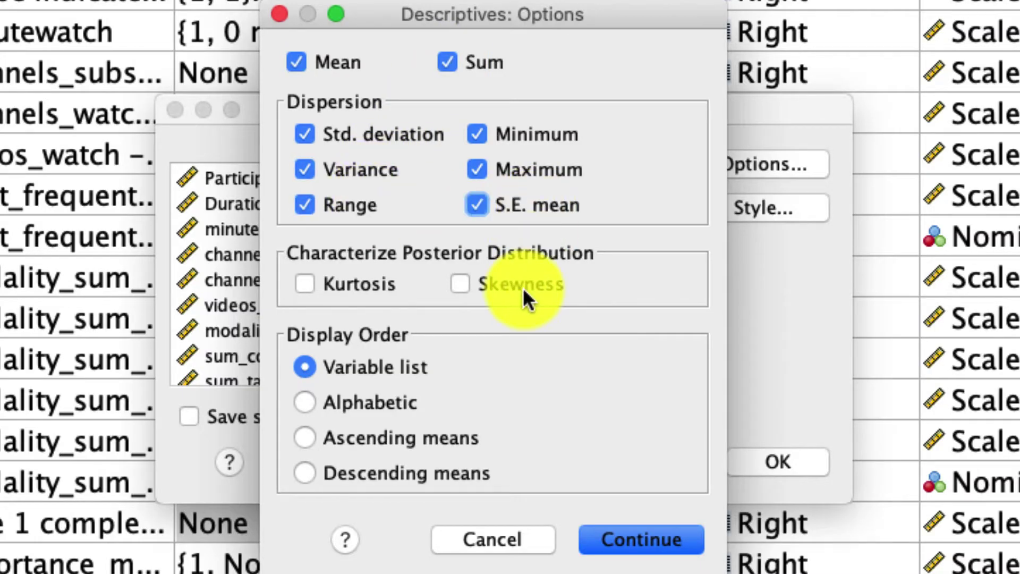
{"action": "left_click", "coordinate": [521, 287]}
{"action": "left_click", "coordinate": [361, 289]}
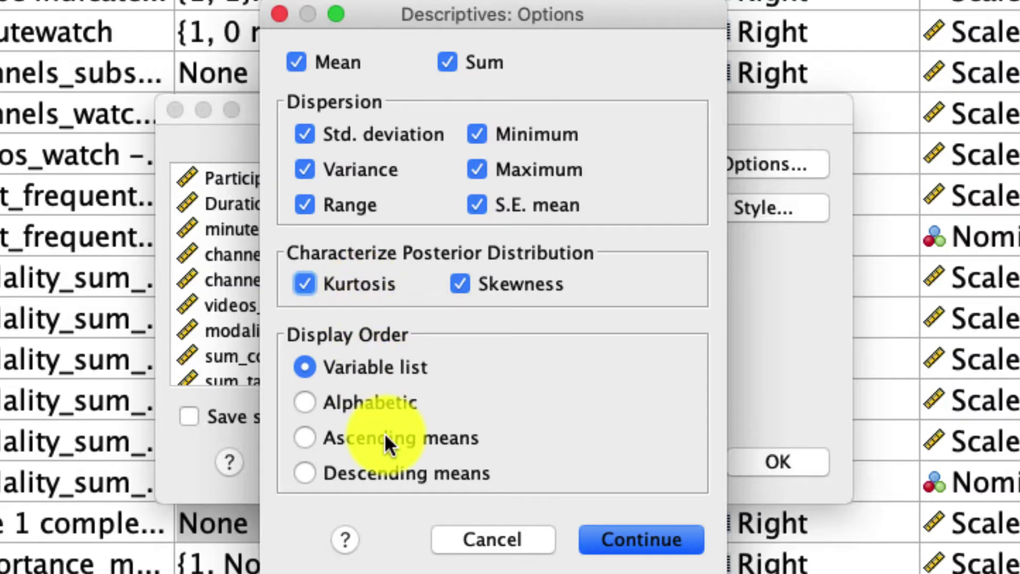
{"action": "left_click", "coordinate": [638, 536]}
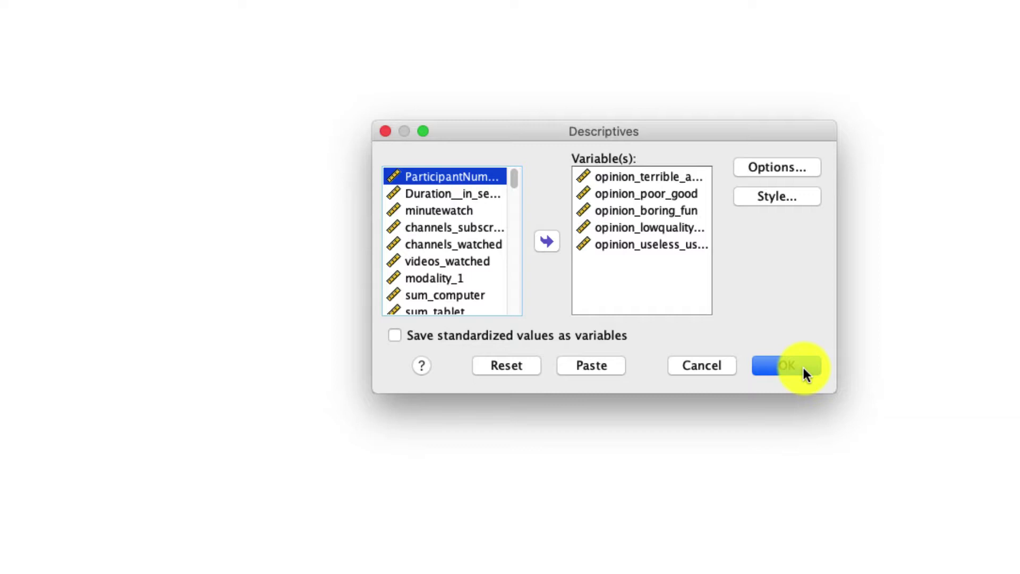
- Run the opinion descriptives and review the table: means 5.31–6.03, valid N 985
{"action": "left_click", "coordinate": [792, 365]}
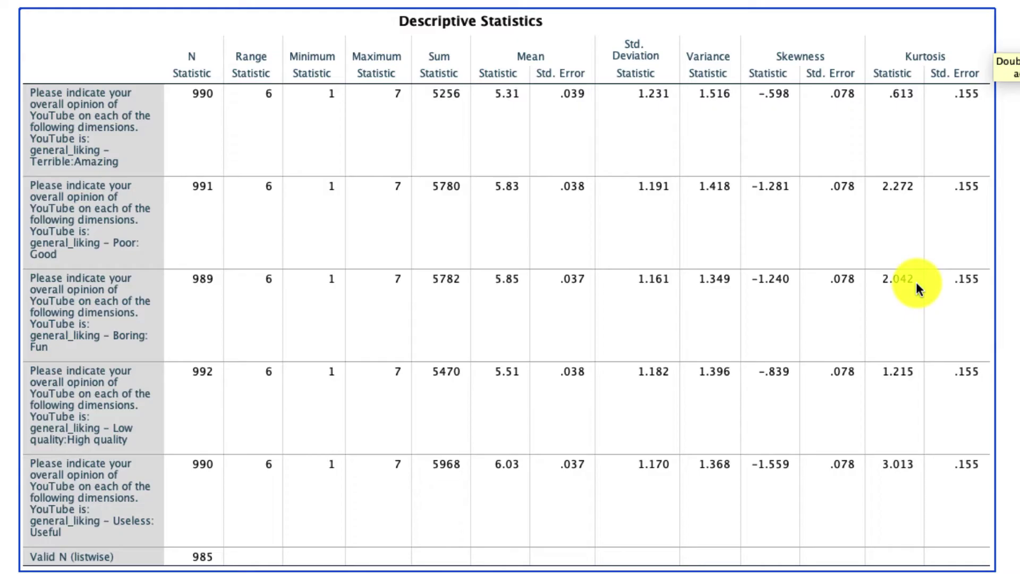
{"action": "scroll", "coordinate": [261, 170], "scroll_direction": "up", "scroll_amount": 3}
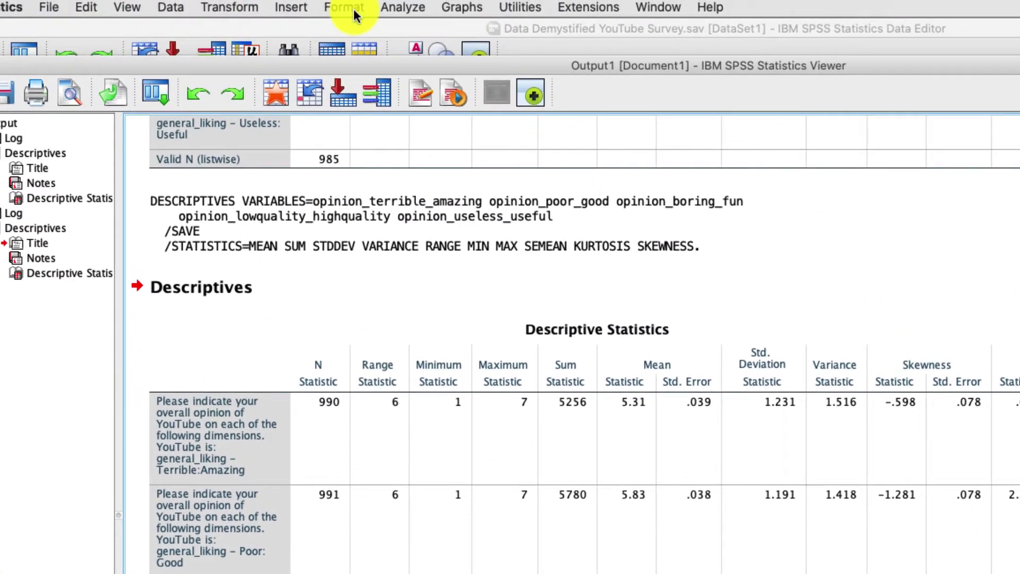
- Rerun Descriptives on the opinion variables with 'Save standardized values as variables' ticked
{"action": "left_click", "coordinate": [396, 8]}
{"action": "mouse_move", "coordinate": [420, 45]}
{"action": "left_click", "coordinate": [691, 61]}
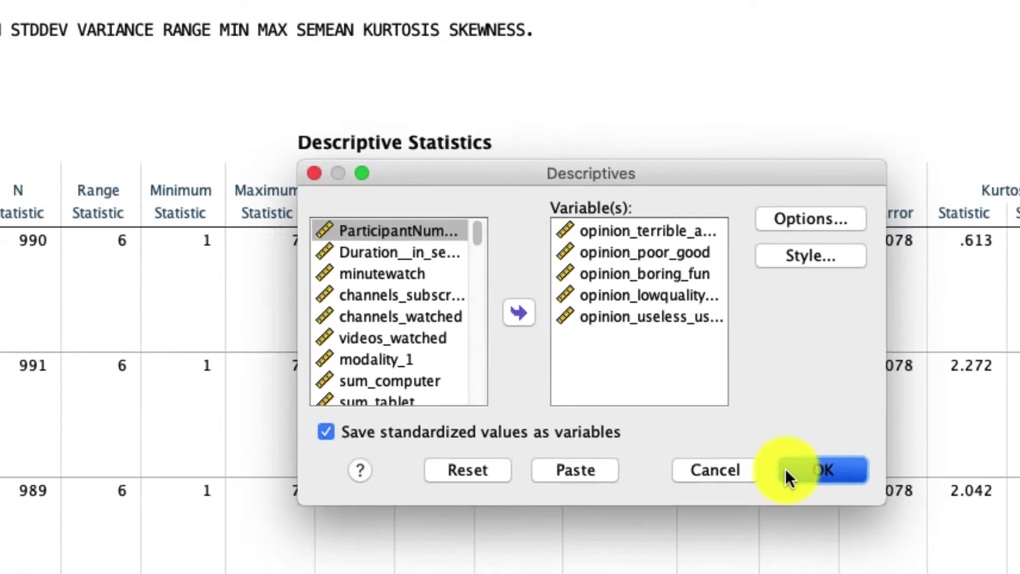
{"action": "left_click", "coordinate": [770, 480]}
- Inspect the Zopinion_poor_good and Zopinion_lowquality_highquality columns, then switch to Variable View
{"action": "key", "text": "super+grave"}
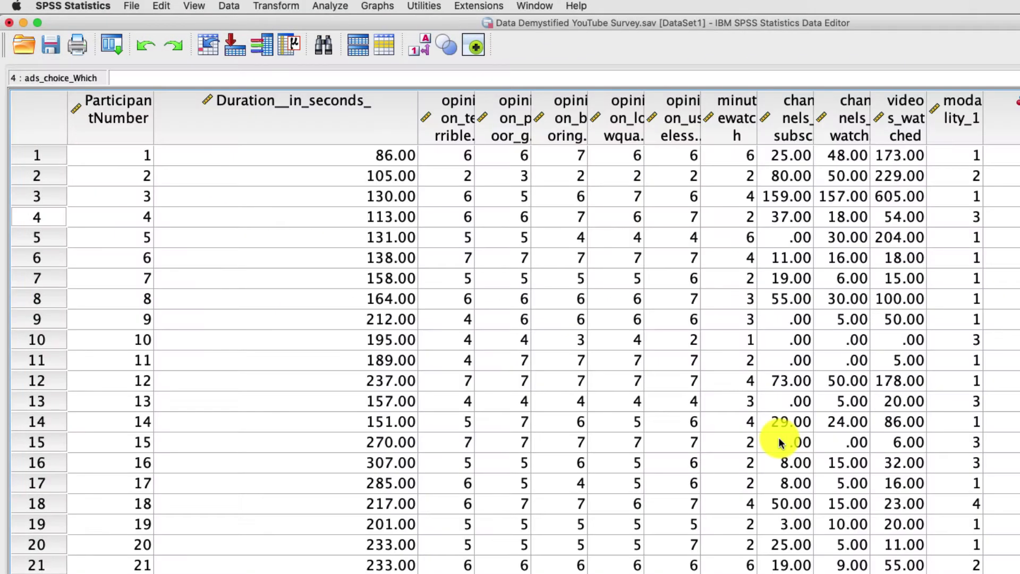
{"action": "scroll", "coordinate": [515, 332], "scroll_direction": "right", "scroll_amount": 20}
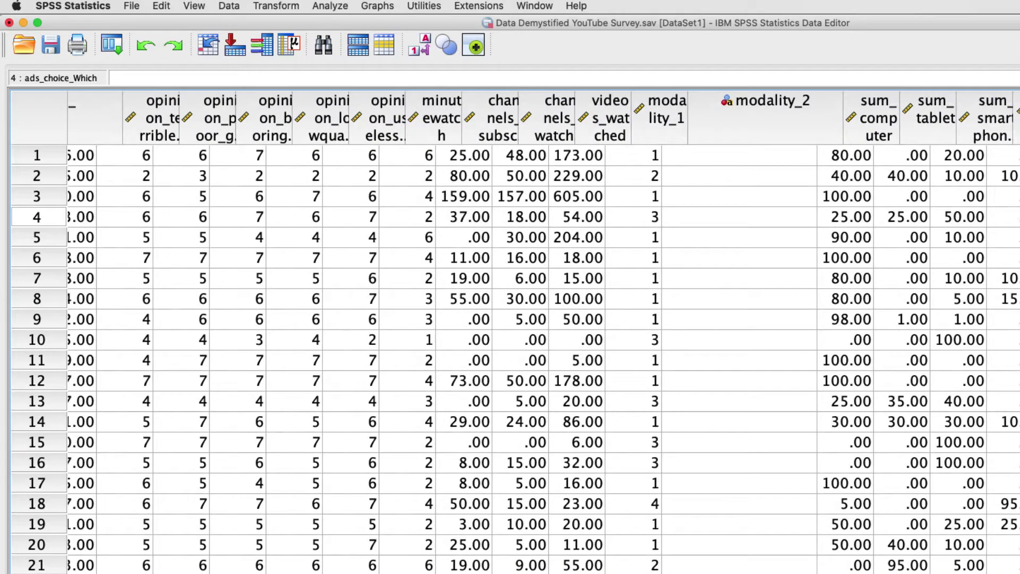
{"action": "scroll", "coordinate": [786, 388], "scroll_direction": "right", "scroll_amount": 3}
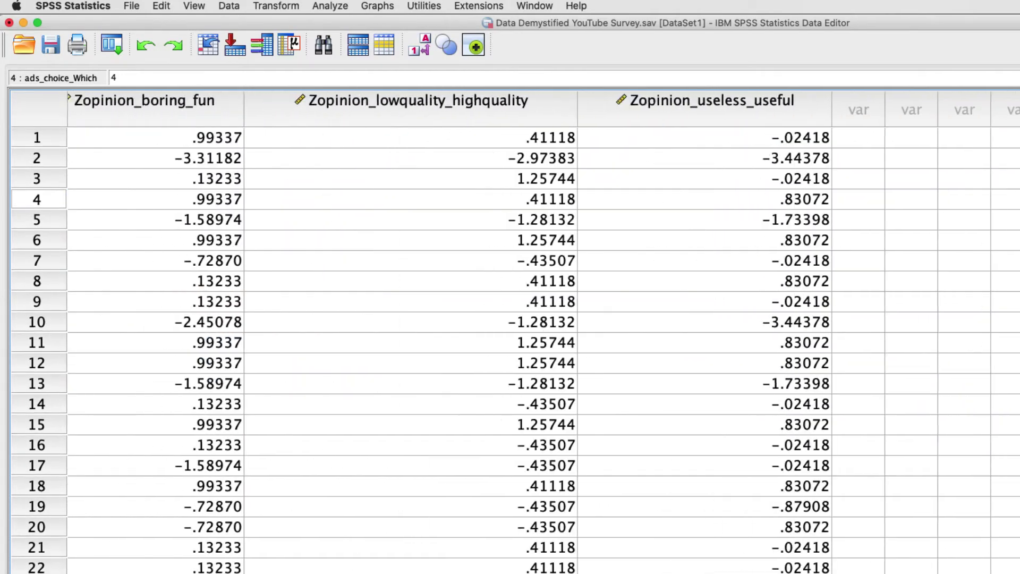
{"action": "scroll", "coordinate": [786, 388], "scroll_direction": "left", "scroll_amount": 6}
{"action": "left_click", "coordinate": [174, 121]}
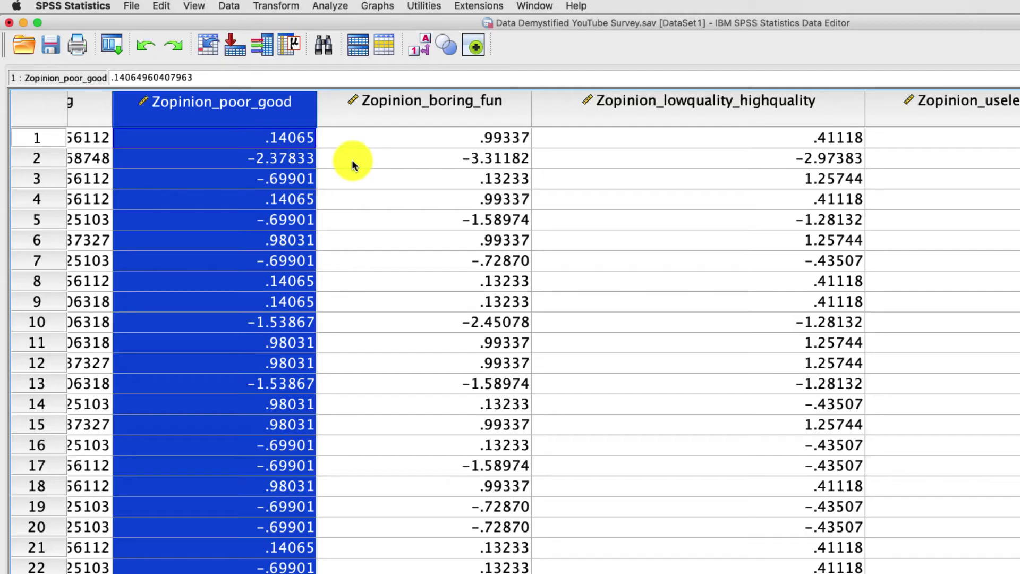
{"action": "left_click", "coordinate": [697, 445]}
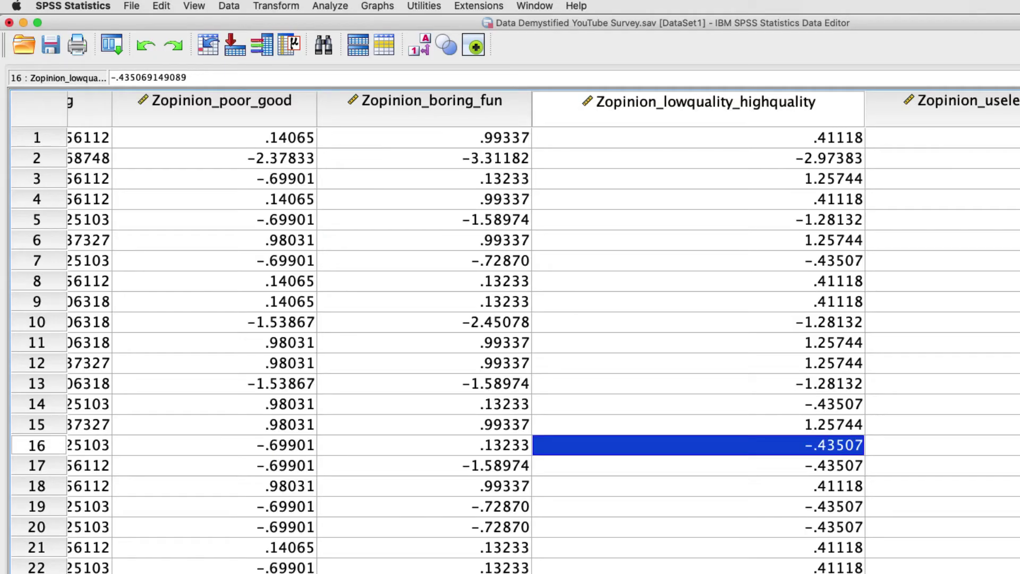
{"action": "key", "text": "ctrl+t"}
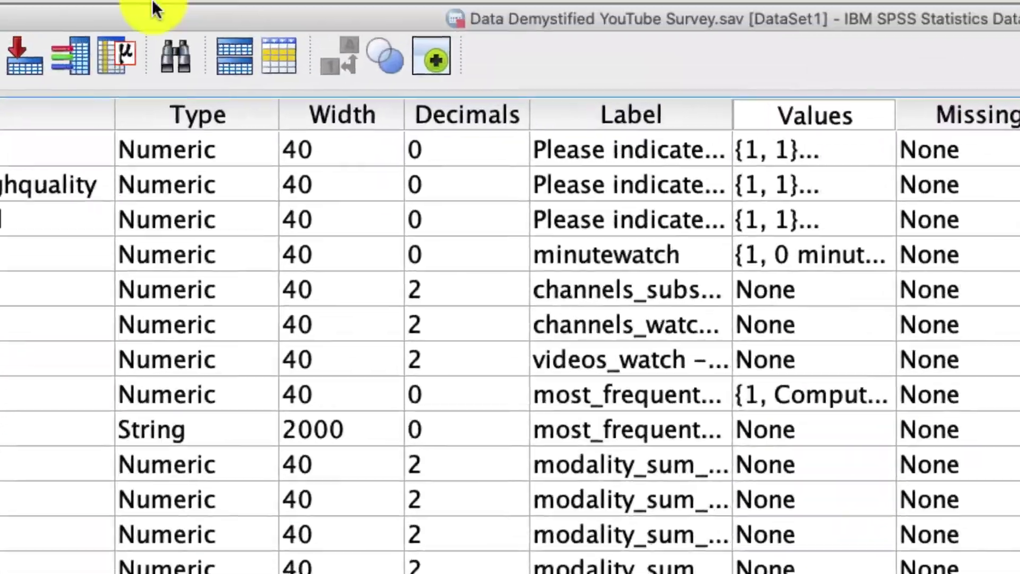
- Reopen Descriptives and remove the five opinion variables from the analysis list
{"action": "left_click", "coordinate": [150, 18]}
{"action": "mouse_move", "coordinate": [365, 59]}
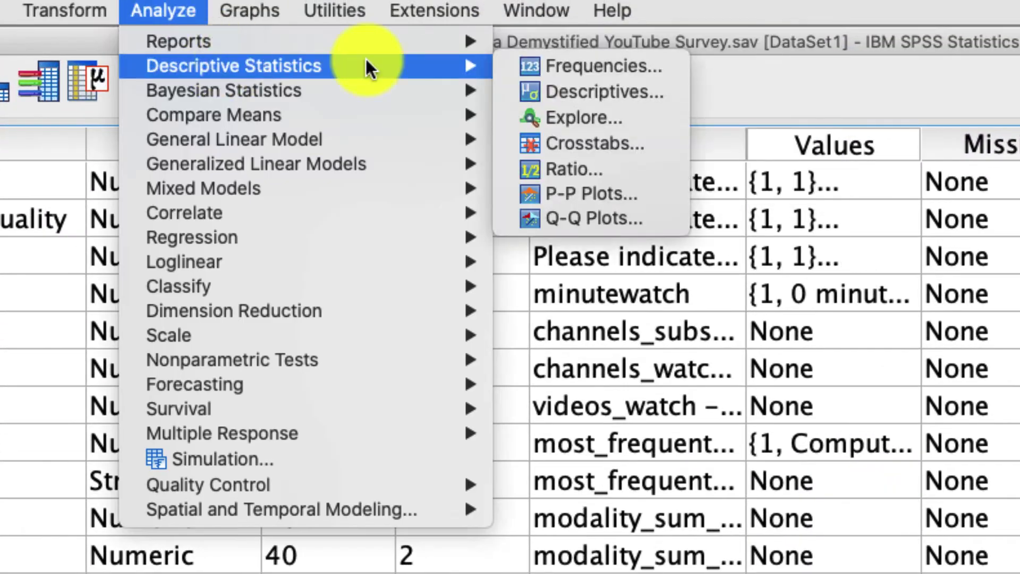
{"action": "left_click", "coordinate": [603, 88]}
{"action": "left_click", "coordinate": [577, 259]}
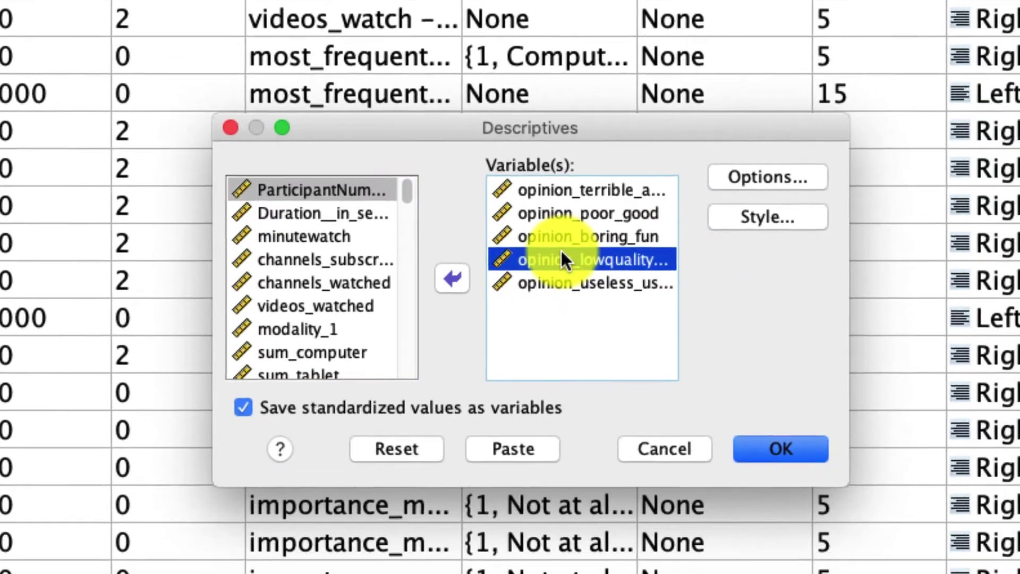
{"action": "key", "text": "super+a"}
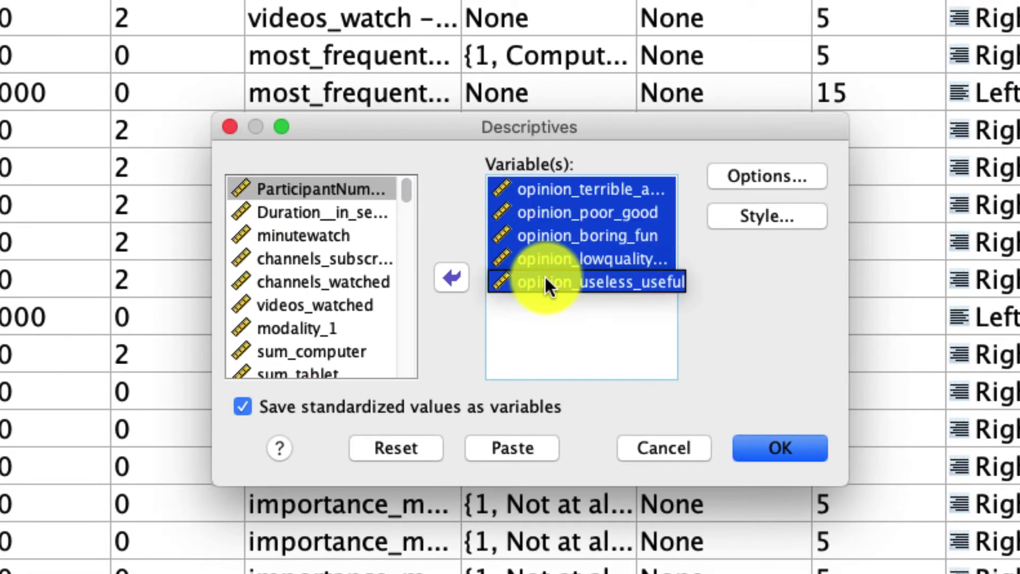
{"action": "left_click", "coordinate": [451, 280]}
- Run Descriptives on importance_creator through importance_duration, saving their Z-scores
{"action": "scroll", "coordinate": [318, 304], "scroll_direction": "down", "scroll_amount": 5}
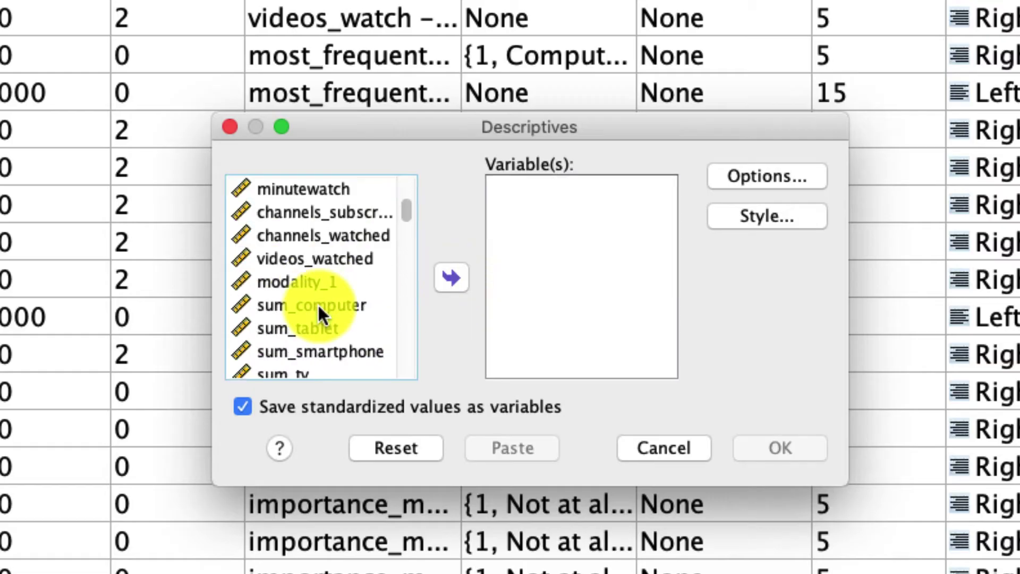
{"action": "scroll", "coordinate": [317, 303], "scroll_direction": "down", "scroll_amount": 4}
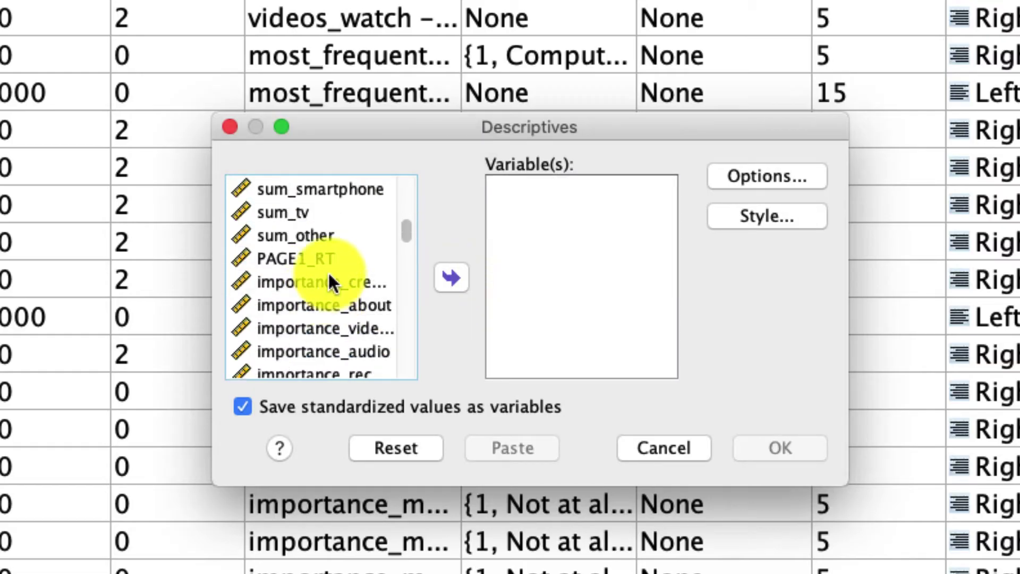
{"action": "left_click", "coordinate": [330, 281]}
{"action": "scroll", "coordinate": [338, 314], "scroll_direction": "down", "scroll_amount": 1}
{"action": "scroll", "coordinate": [338, 315], "scroll_direction": "down", "scroll_amount": 8}
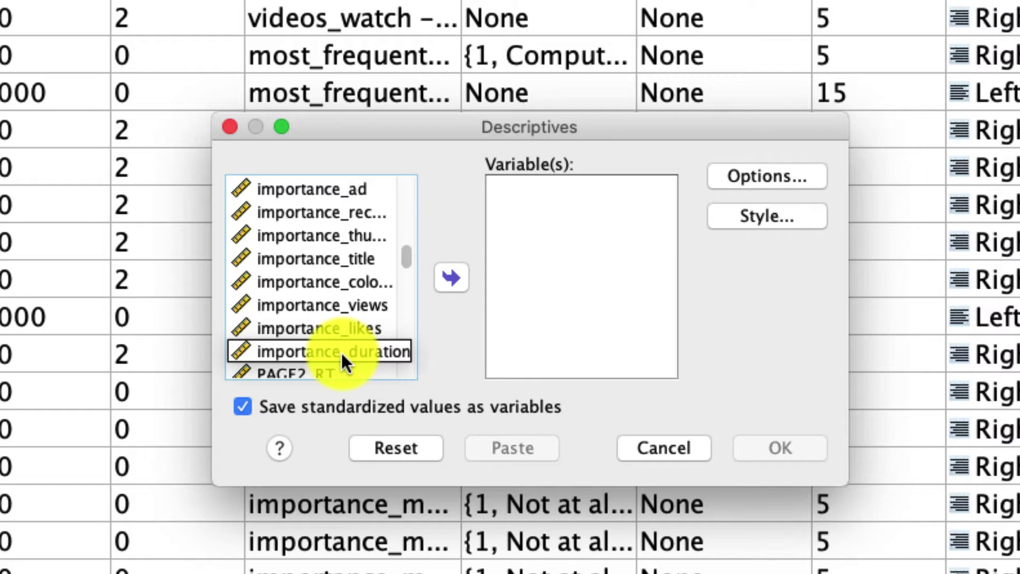
{"action": "left_click", "coordinate": [340, 349], "text": "shift"}
{"action": "left_click", "coordinate": [451, 278]}
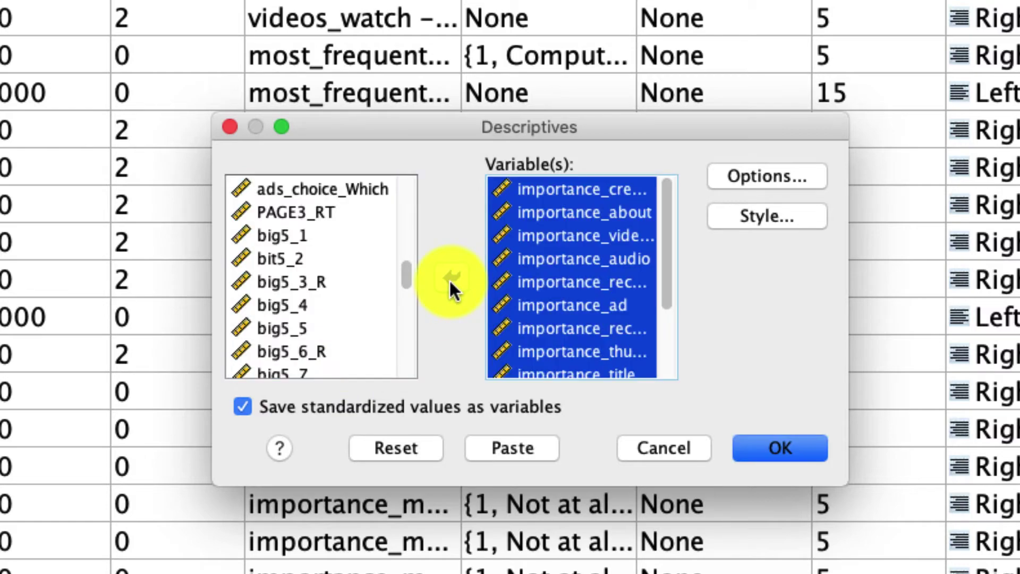
{"action": "left_click", "coordinate": [807, 450]}
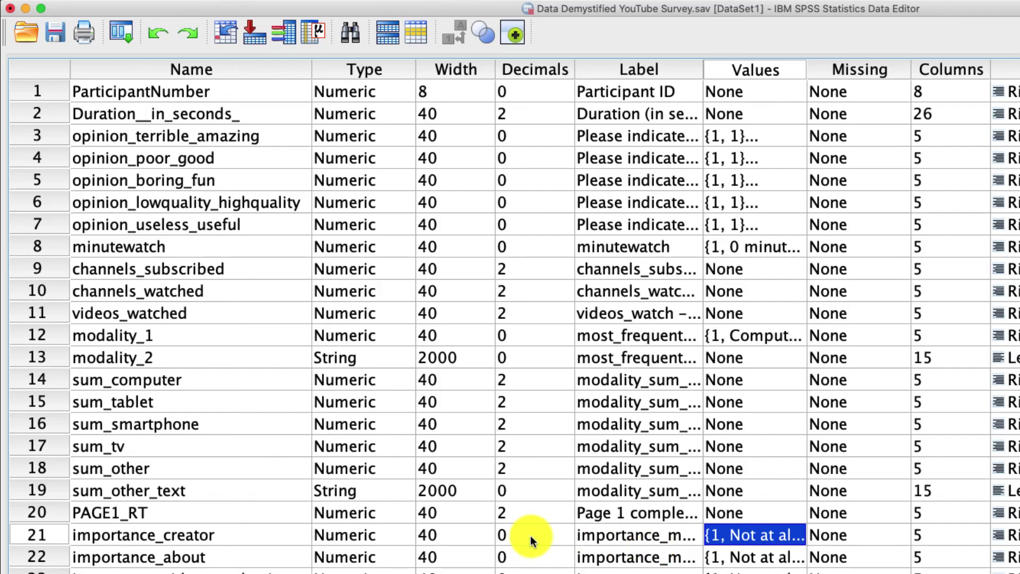
- Scroll Variable View to rows 75–87 showing Zimportance variables through Zimportance_duration
{"action": "scroll", "coordinate": [531, 535], "scroll_direction": "down", "scroll_amount": 10}
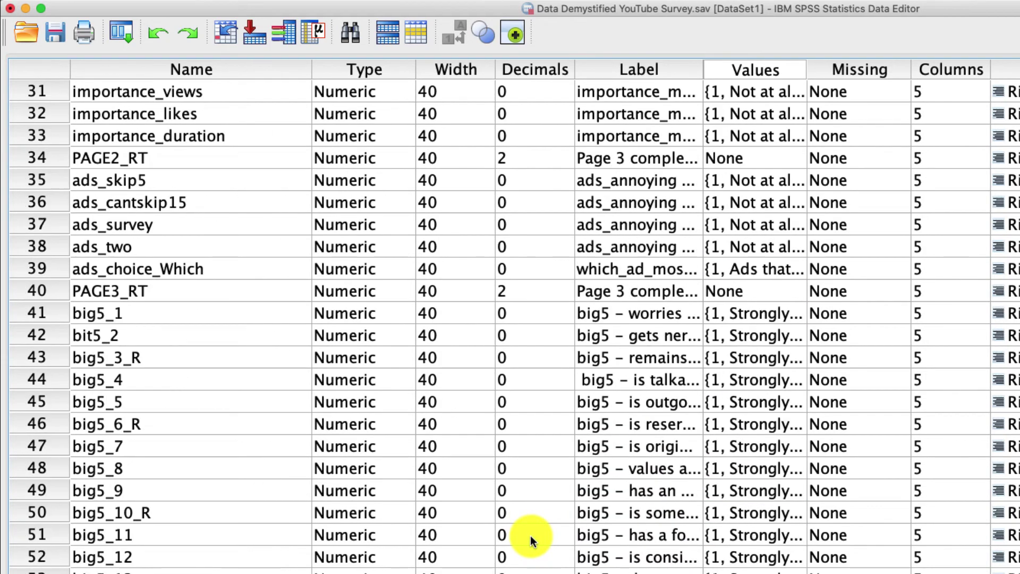
{"action": "scroll", "coordinate": [530, 535], "scroll_direction": "down", "scroll_amount": 14}
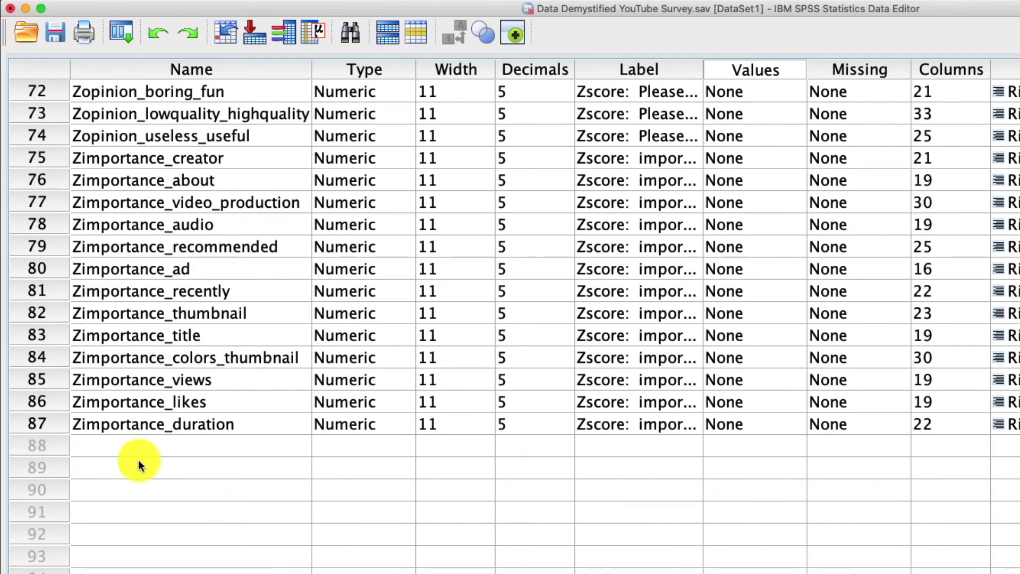